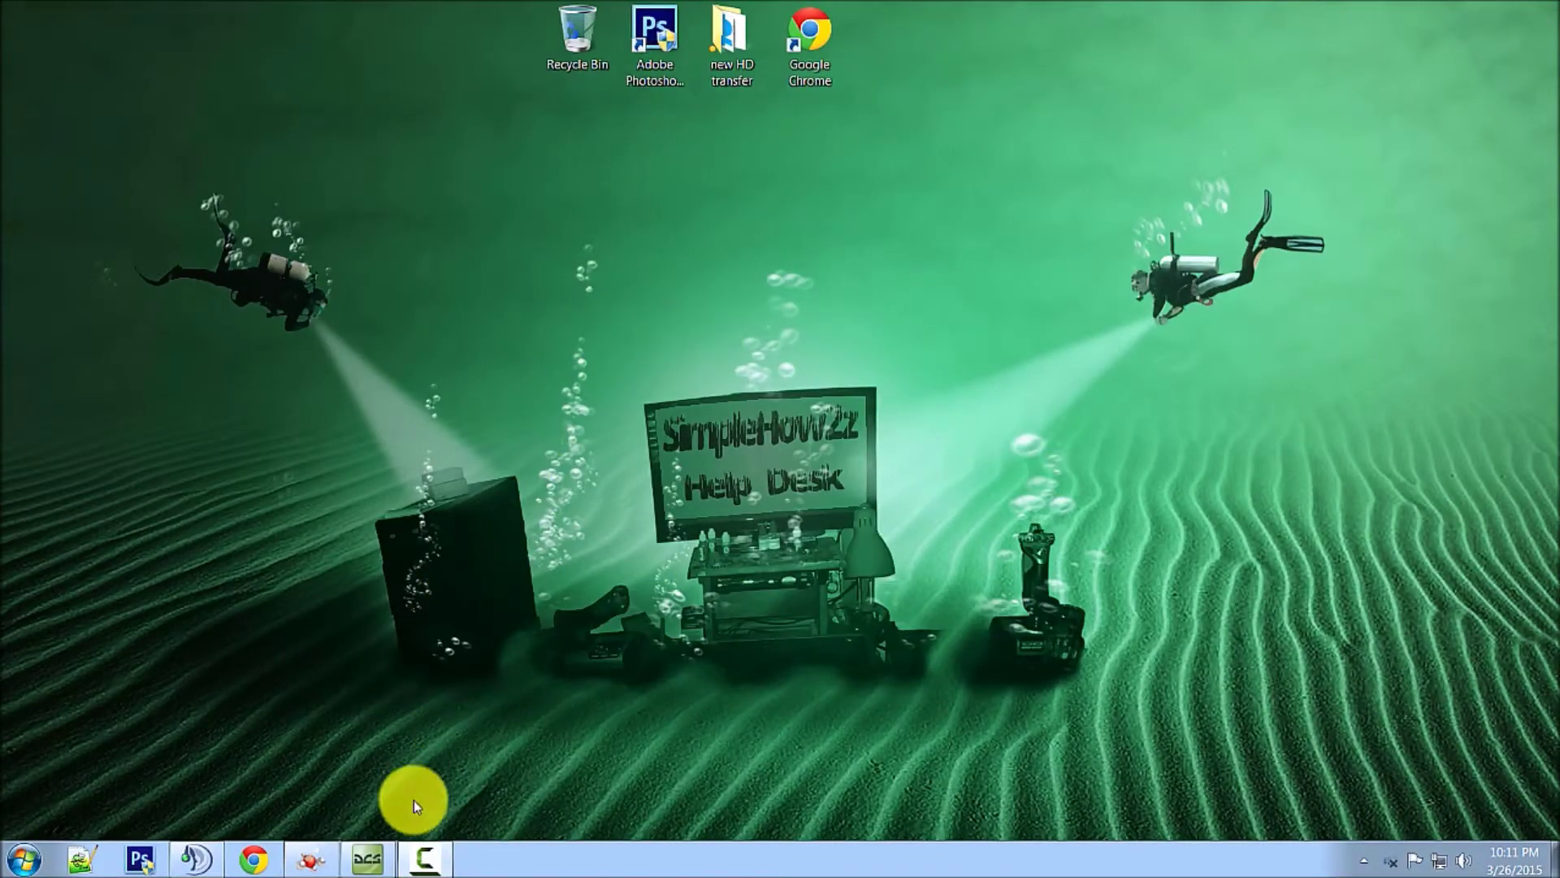
Step: Leave DCS World and bring up AMD Catalyst Control Center from the taskbar
click(365, 863)
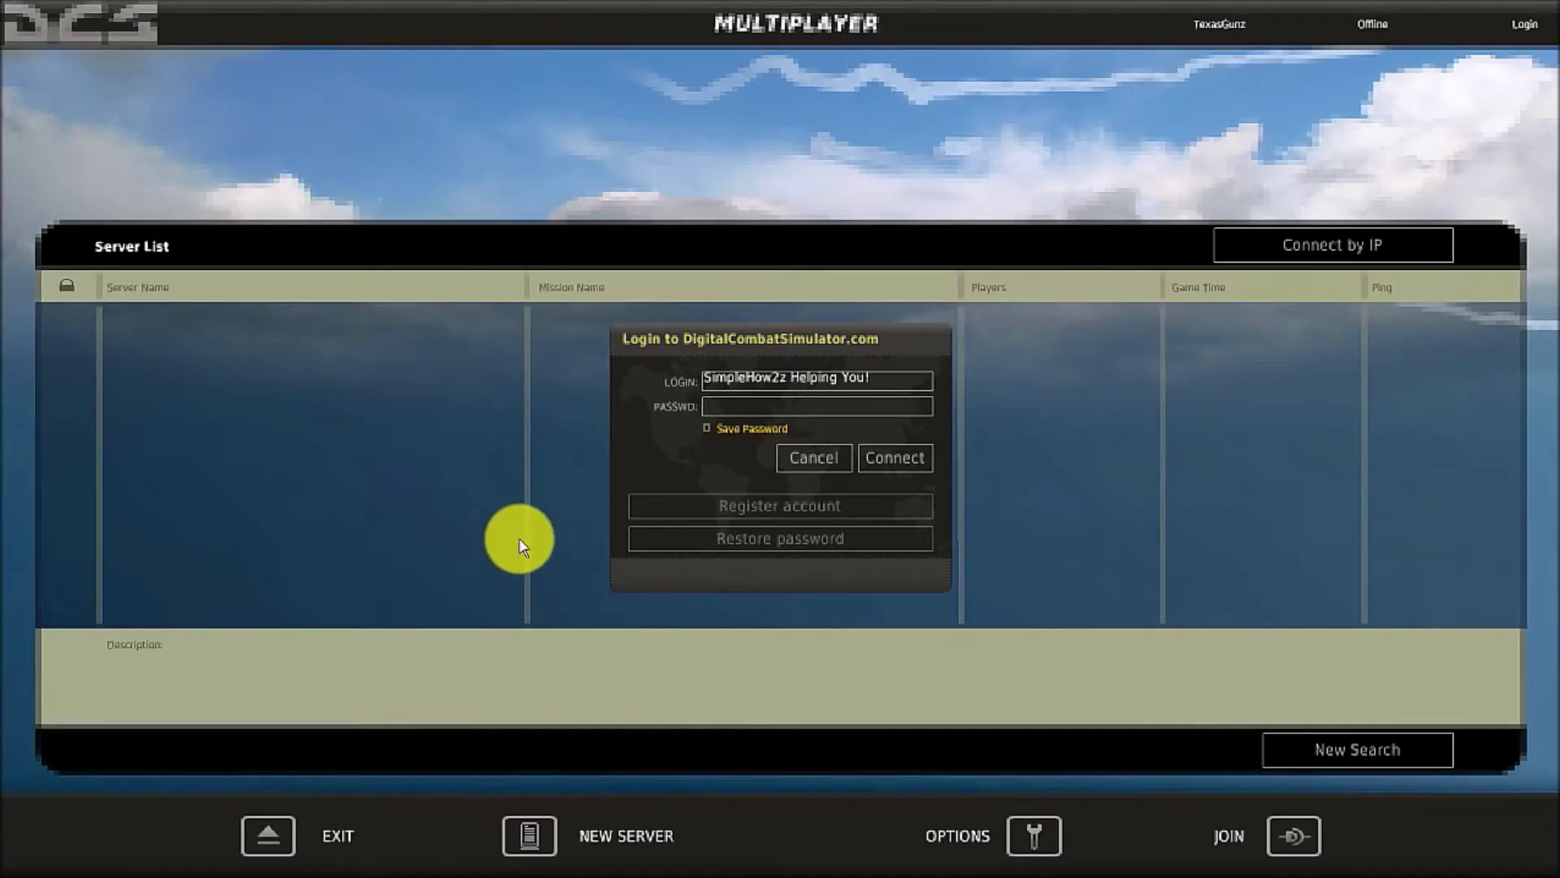
key(alt+Tab)
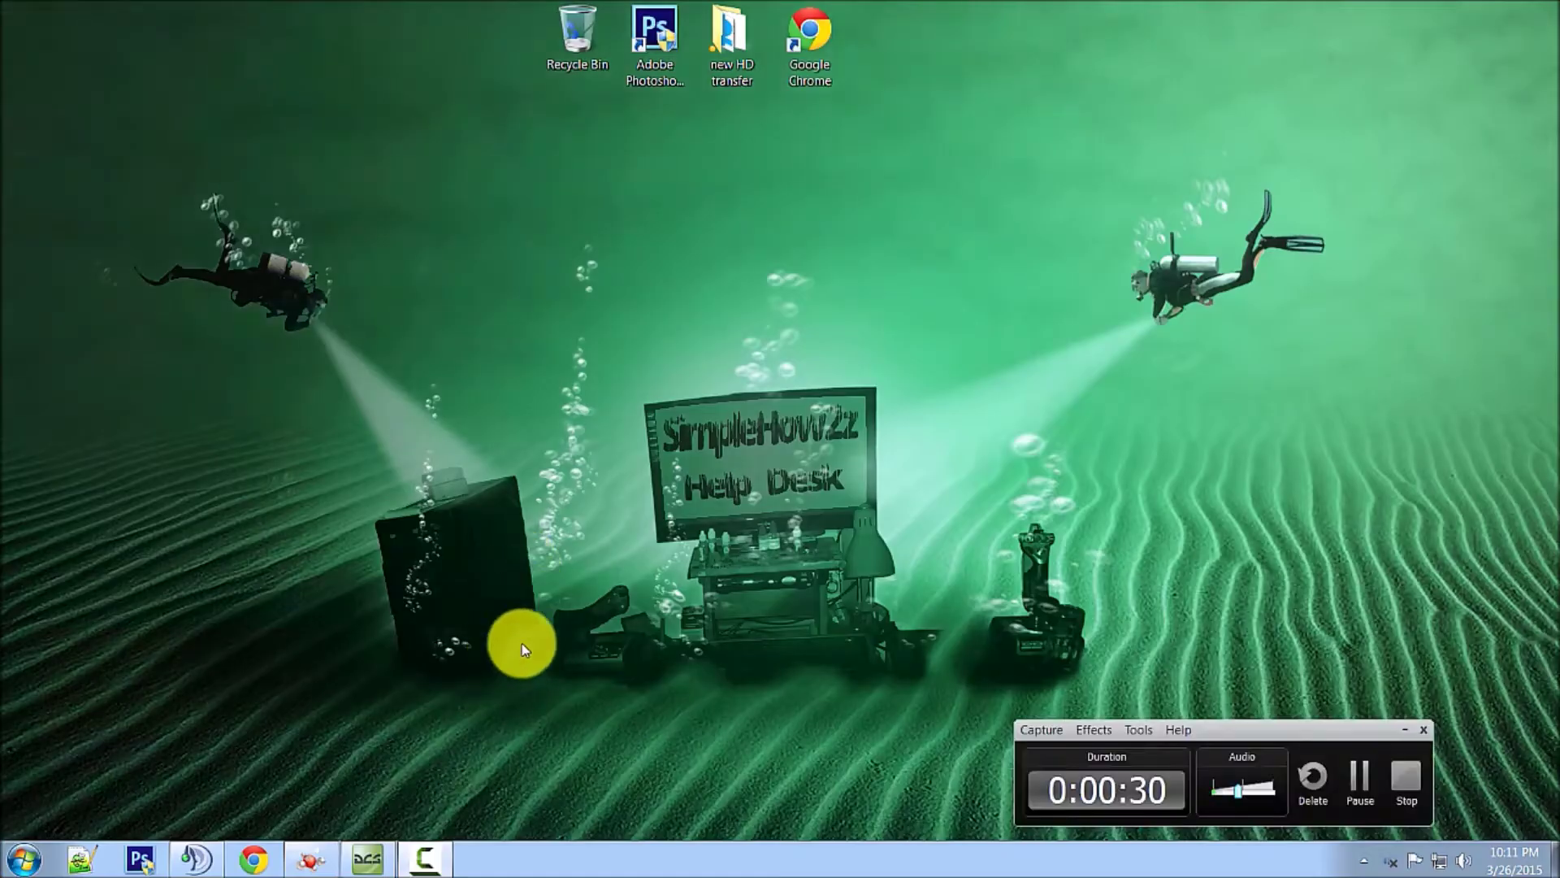
click(312, 862)
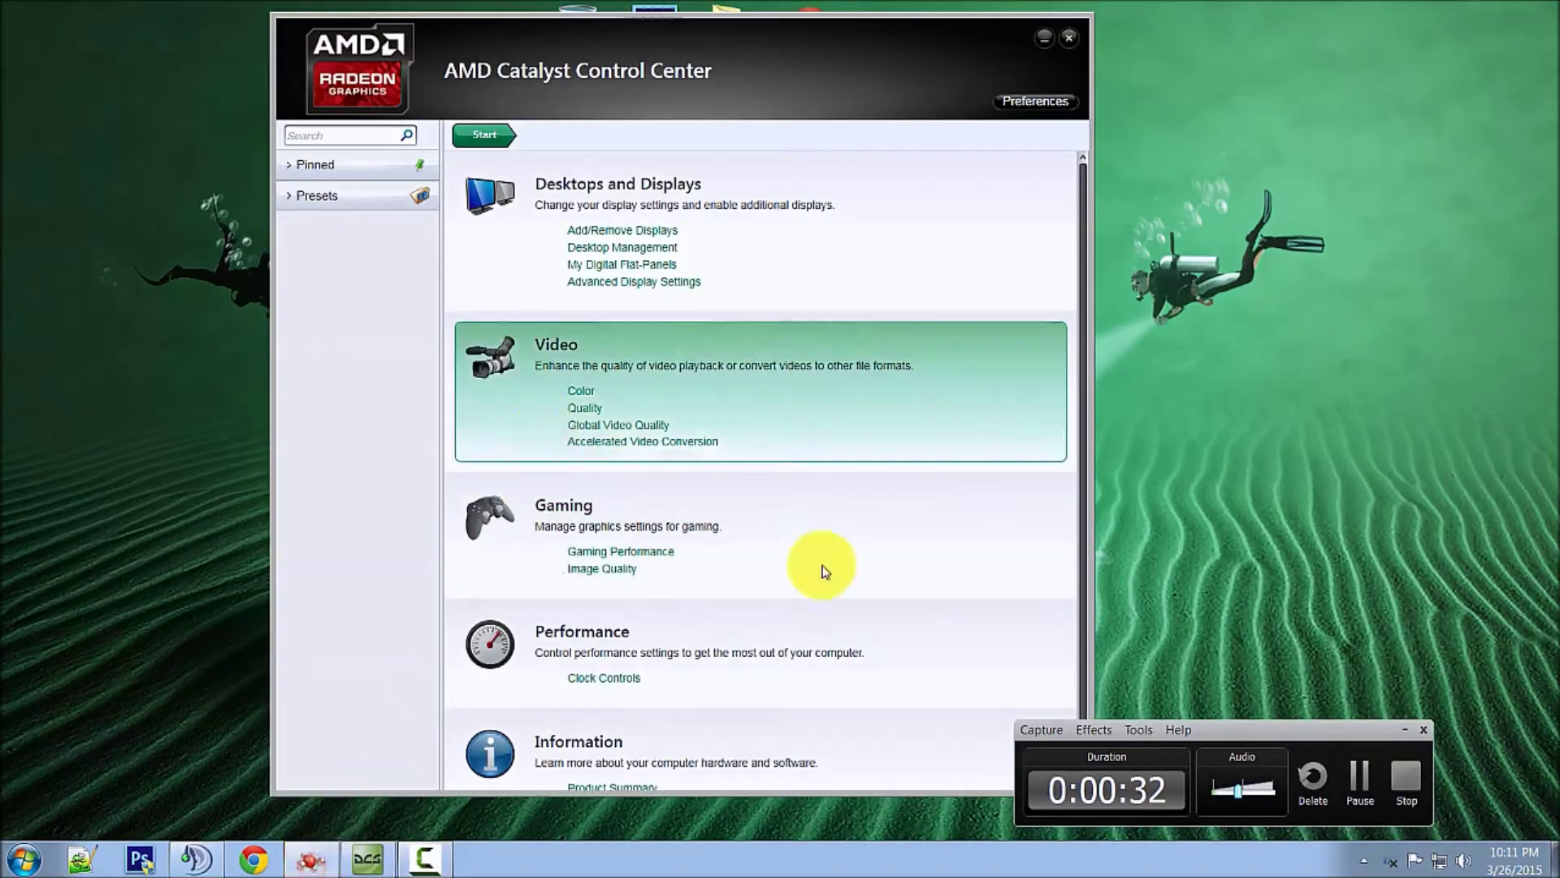
drag(1275, 734, 1387, 725)
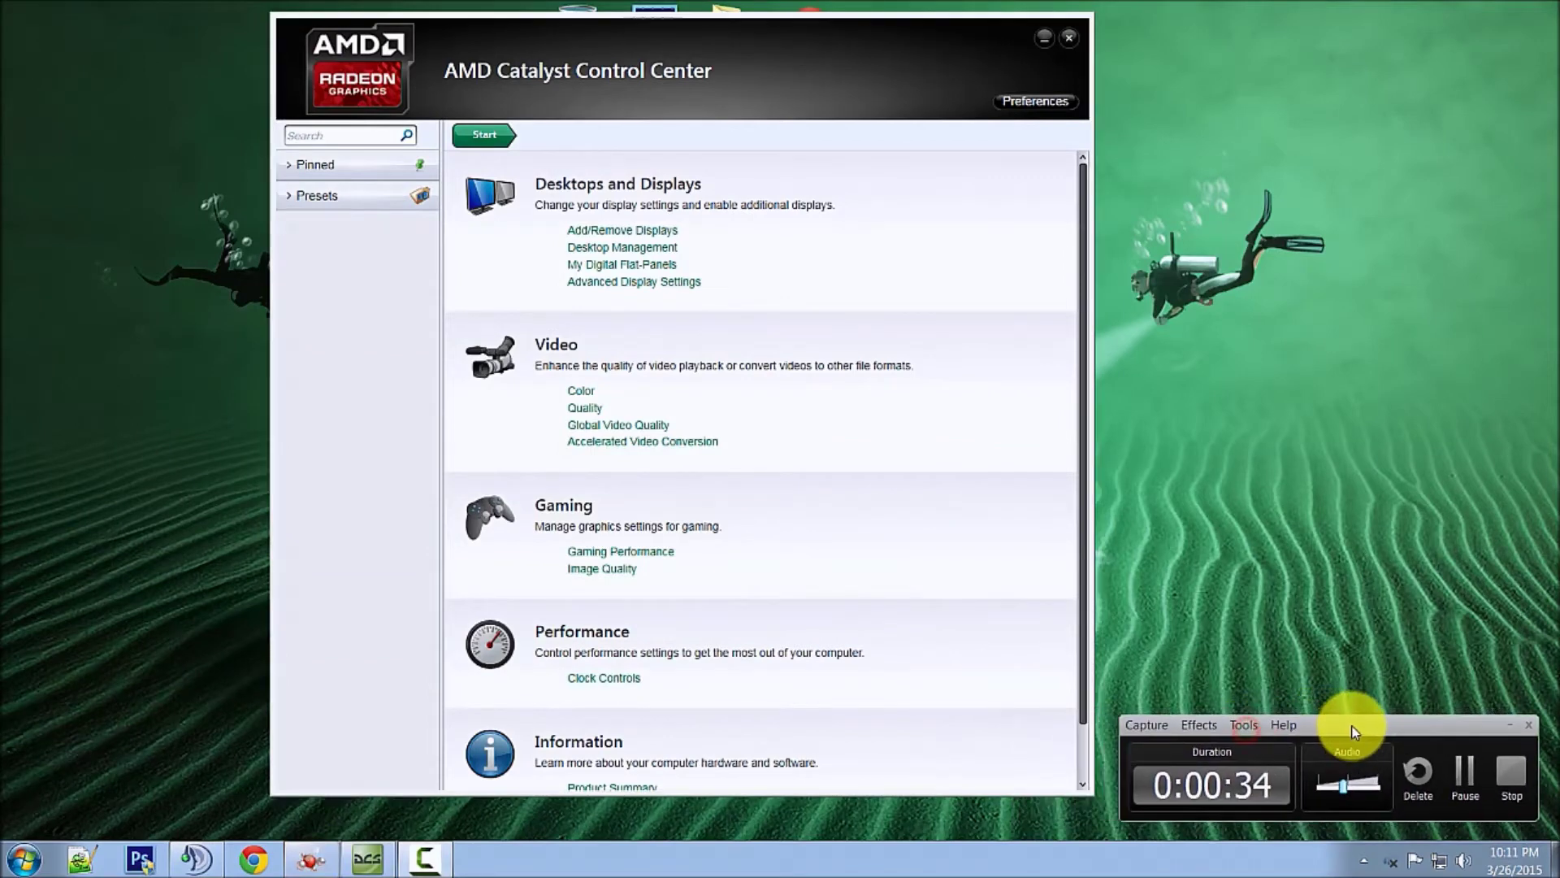
click(1521, 725)
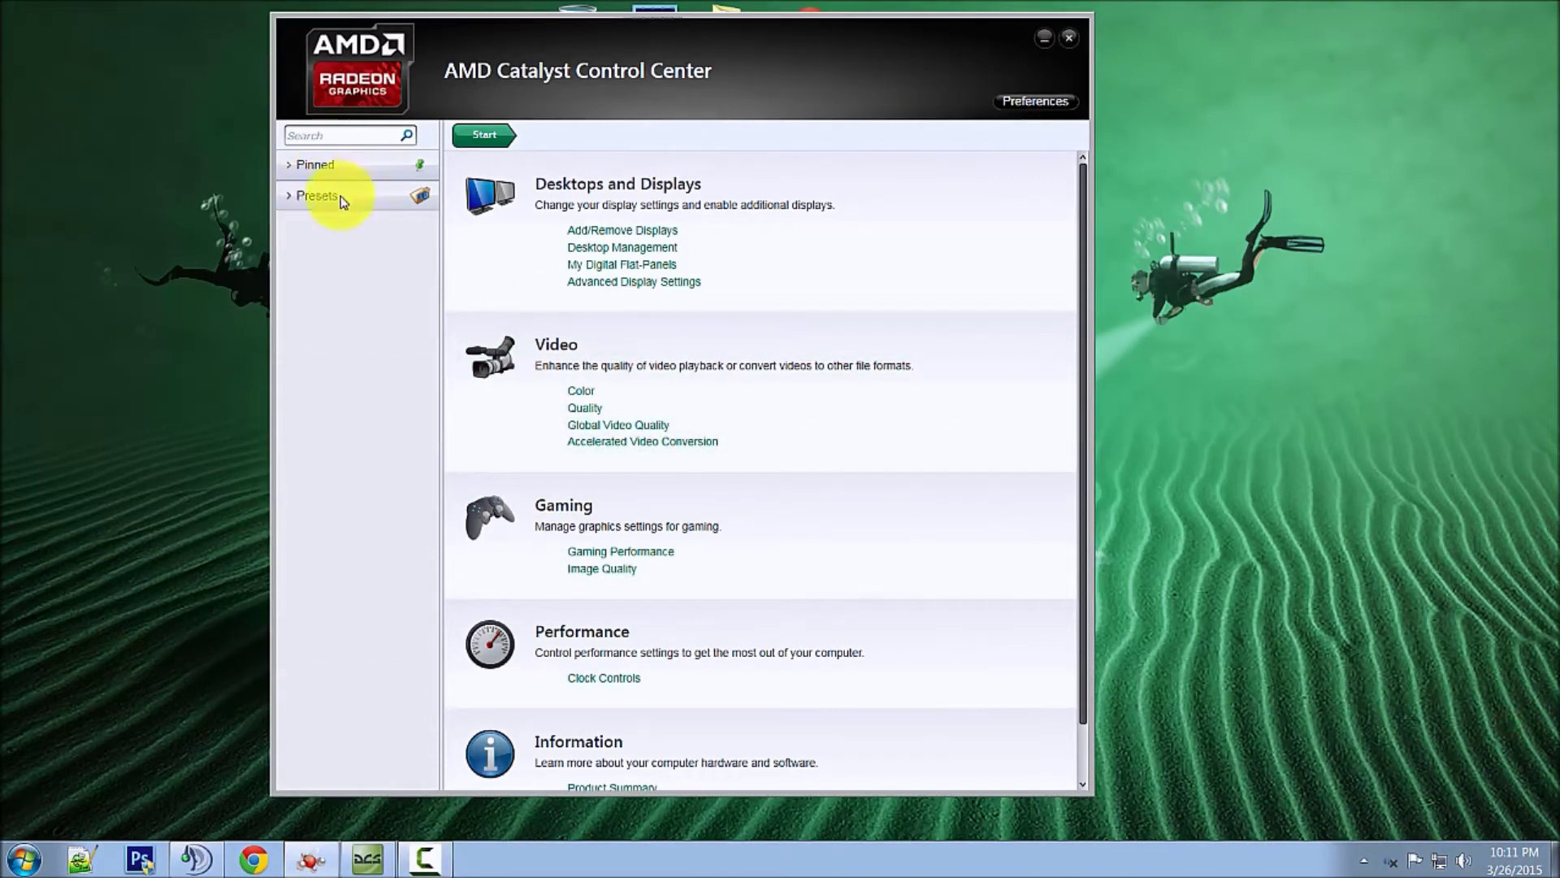
Step: Try Advanced View via Preferences, then switch back to Standard View
click(999, 103)
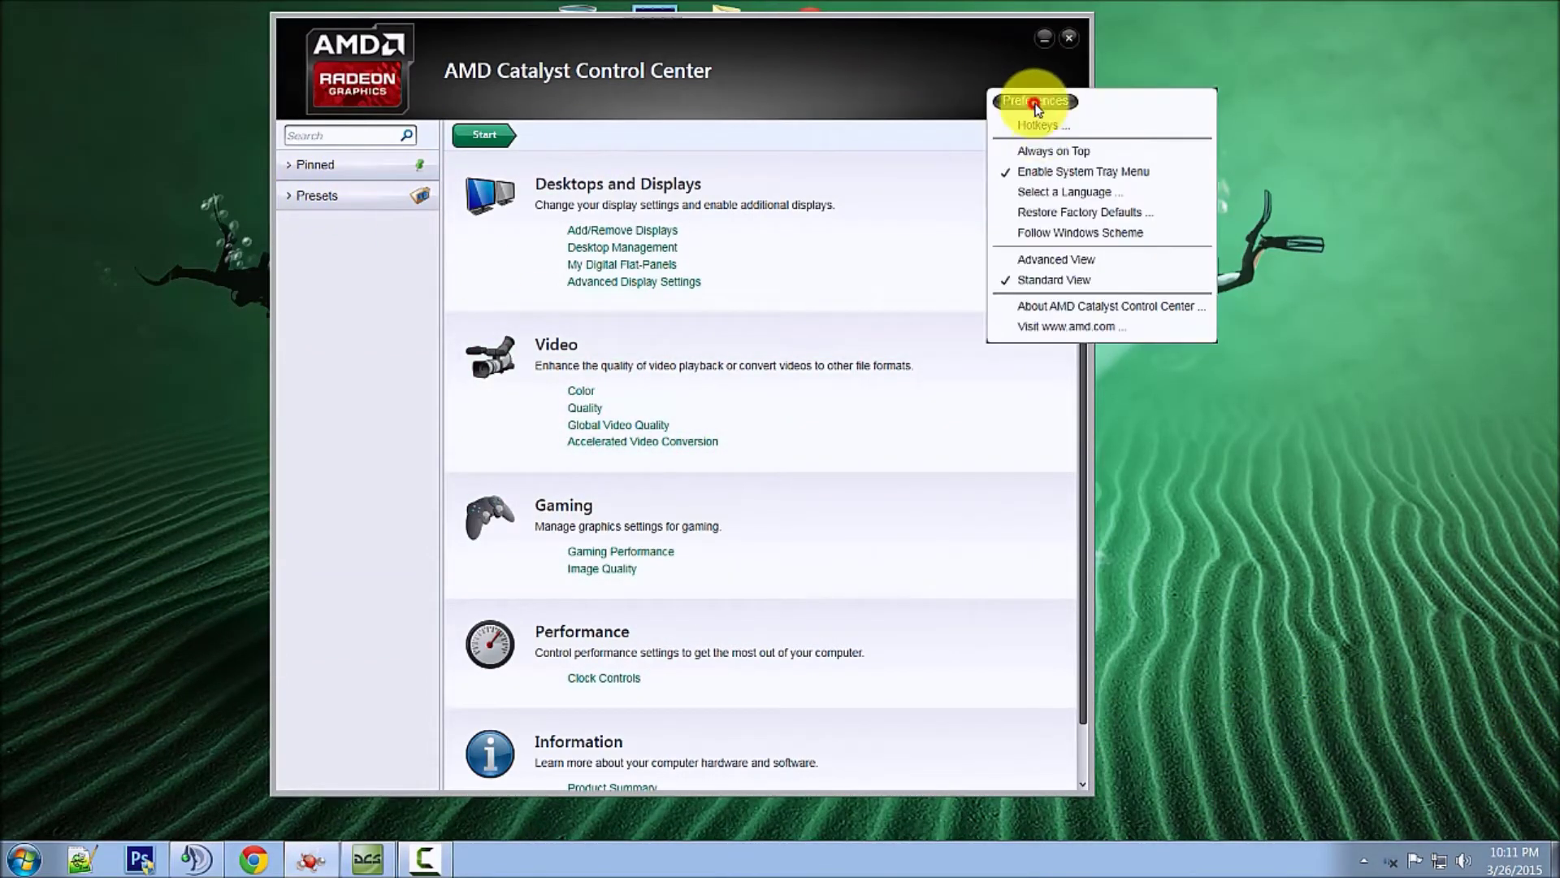
click(1052, 261)
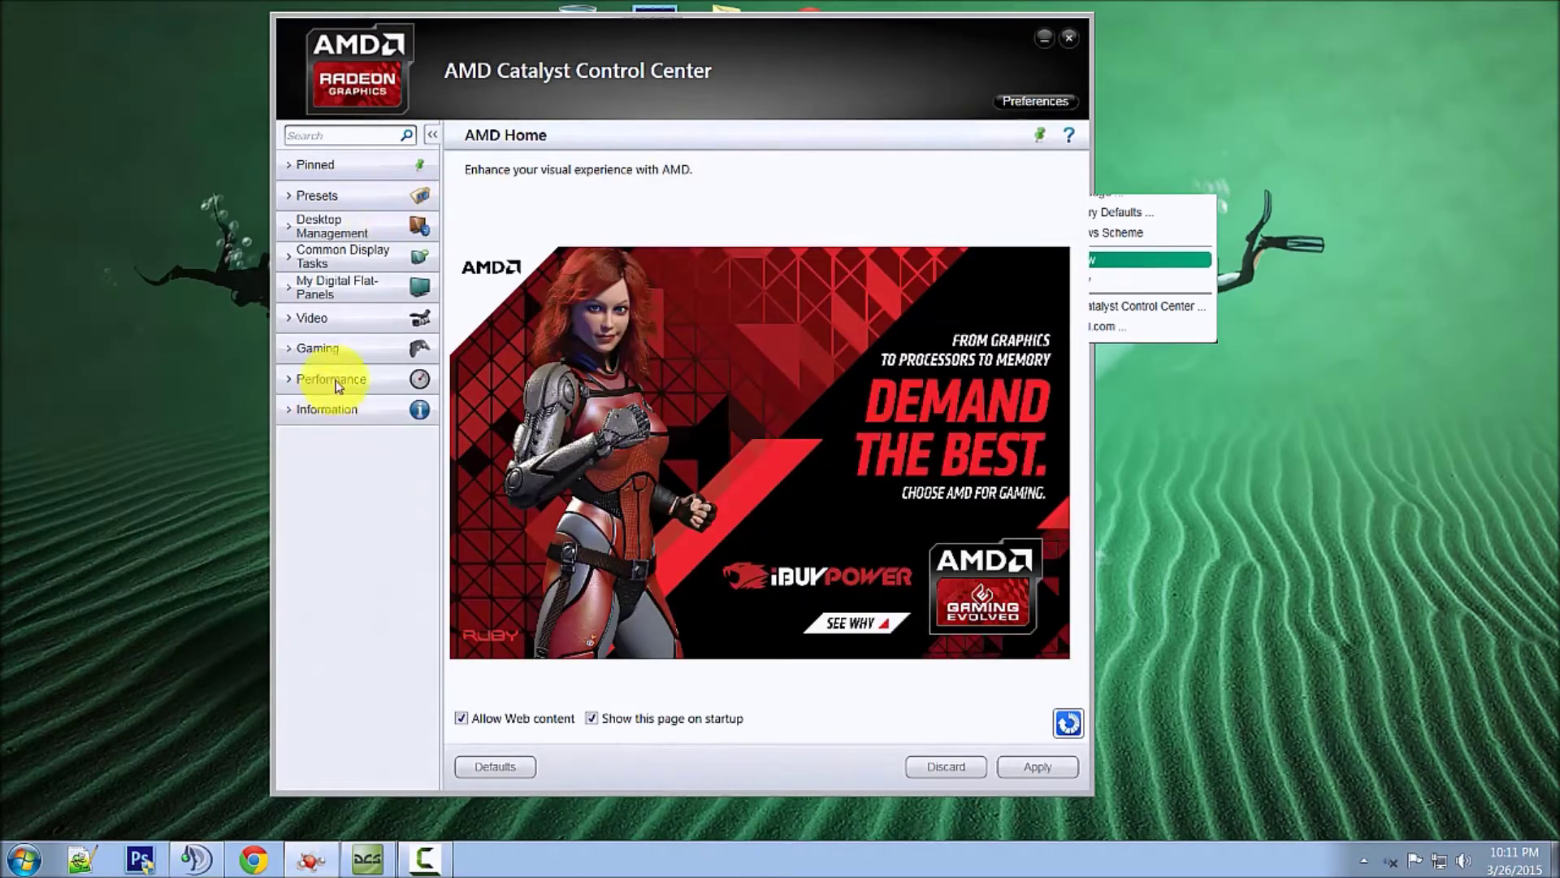
click(1018, 107)
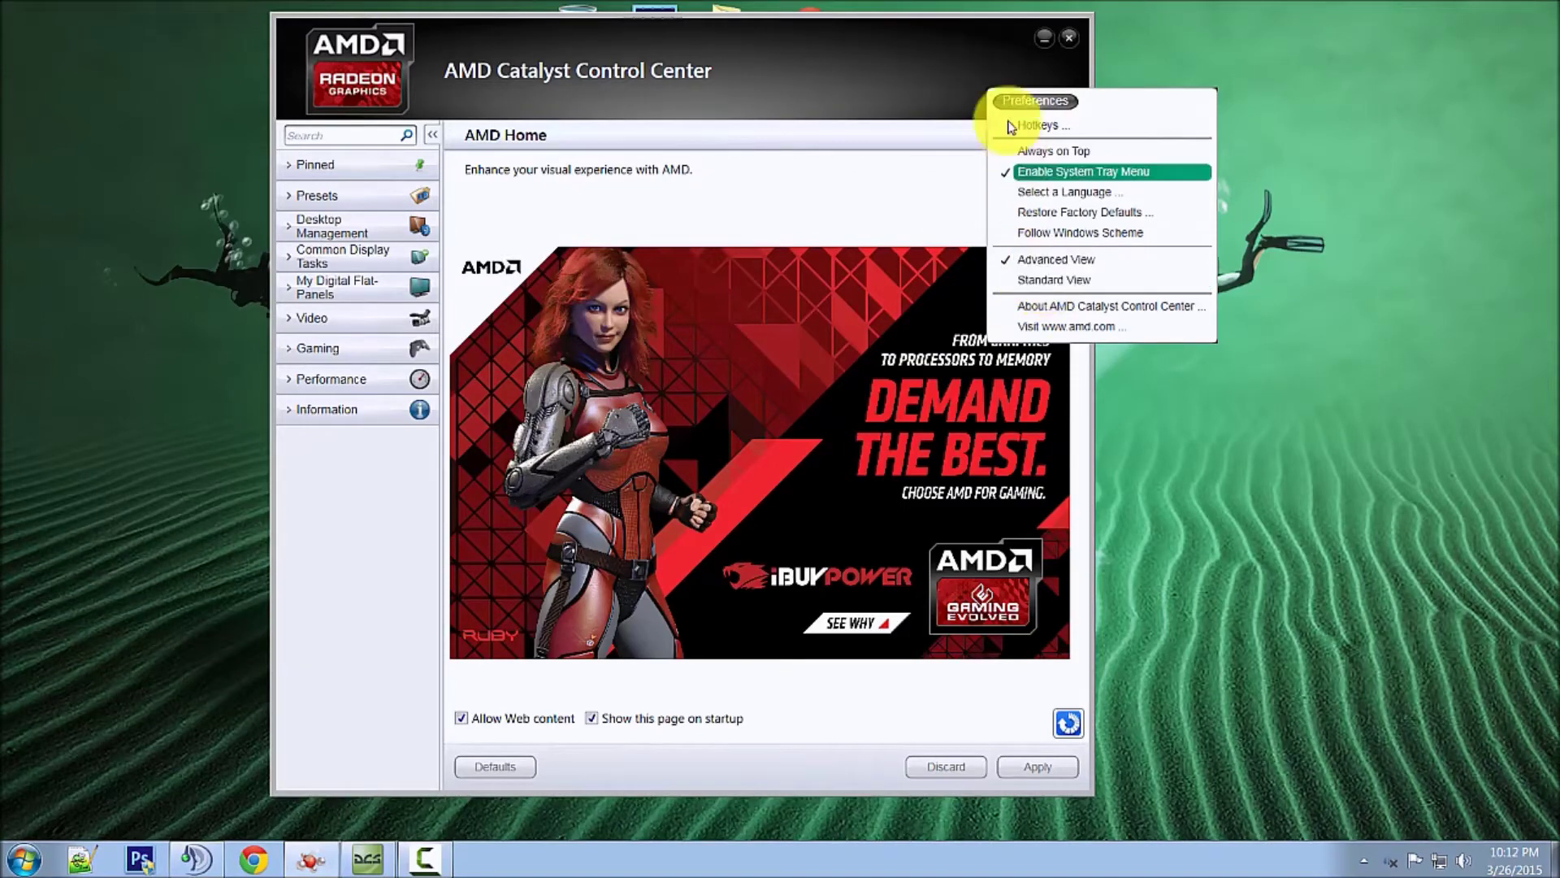
click(1024, 102)
click(1065, 283)
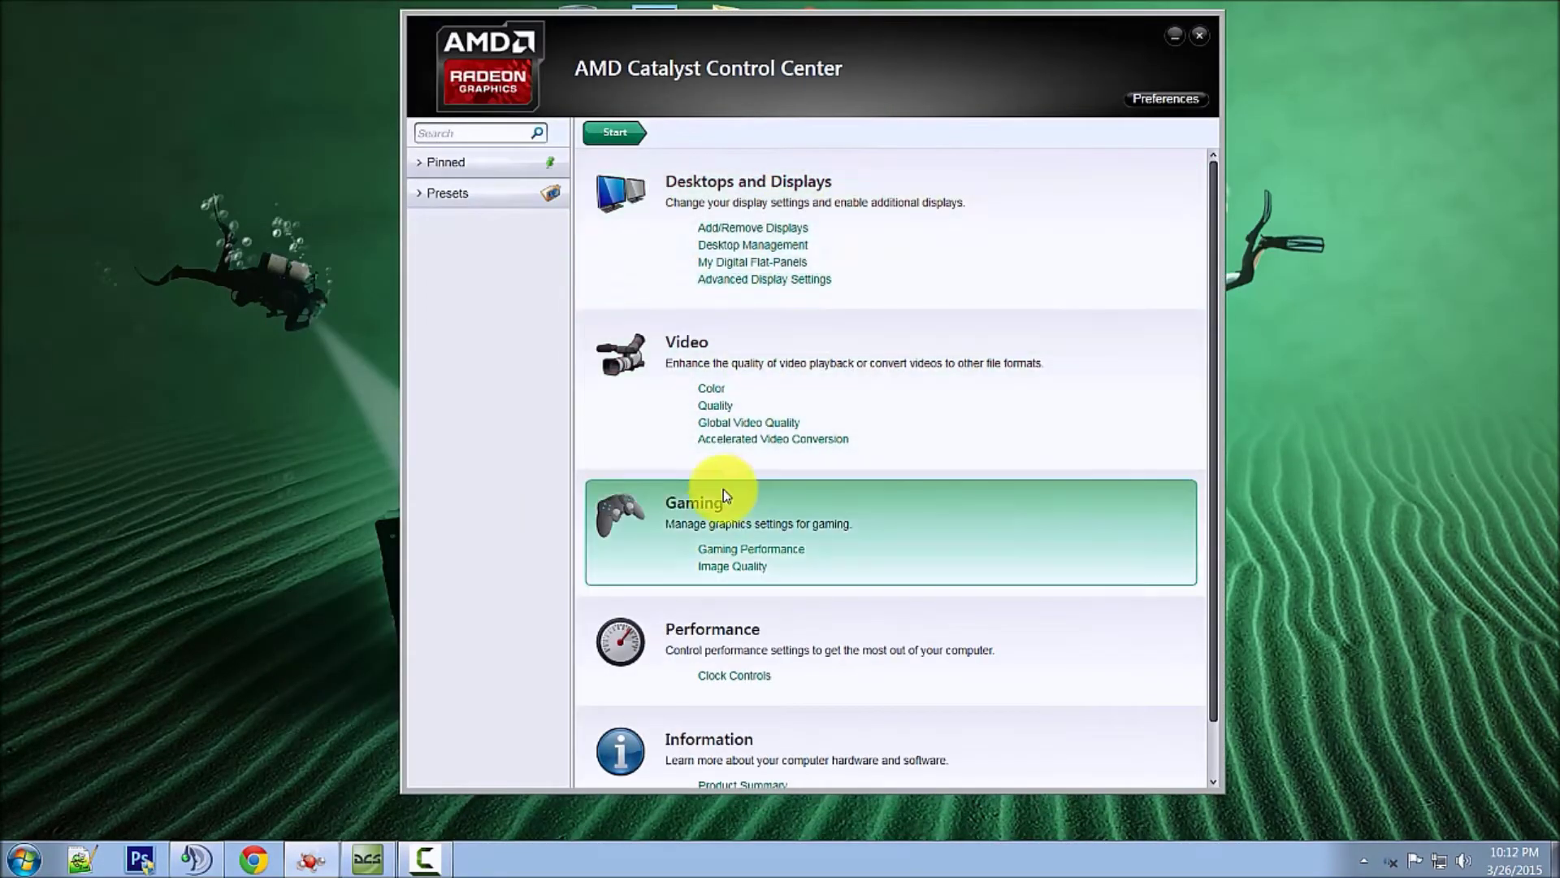
Step: Under Gaming > Mipmapping, set Mipmap Detail Level to High Quality, apply, and return to DCS
click(836, 515)
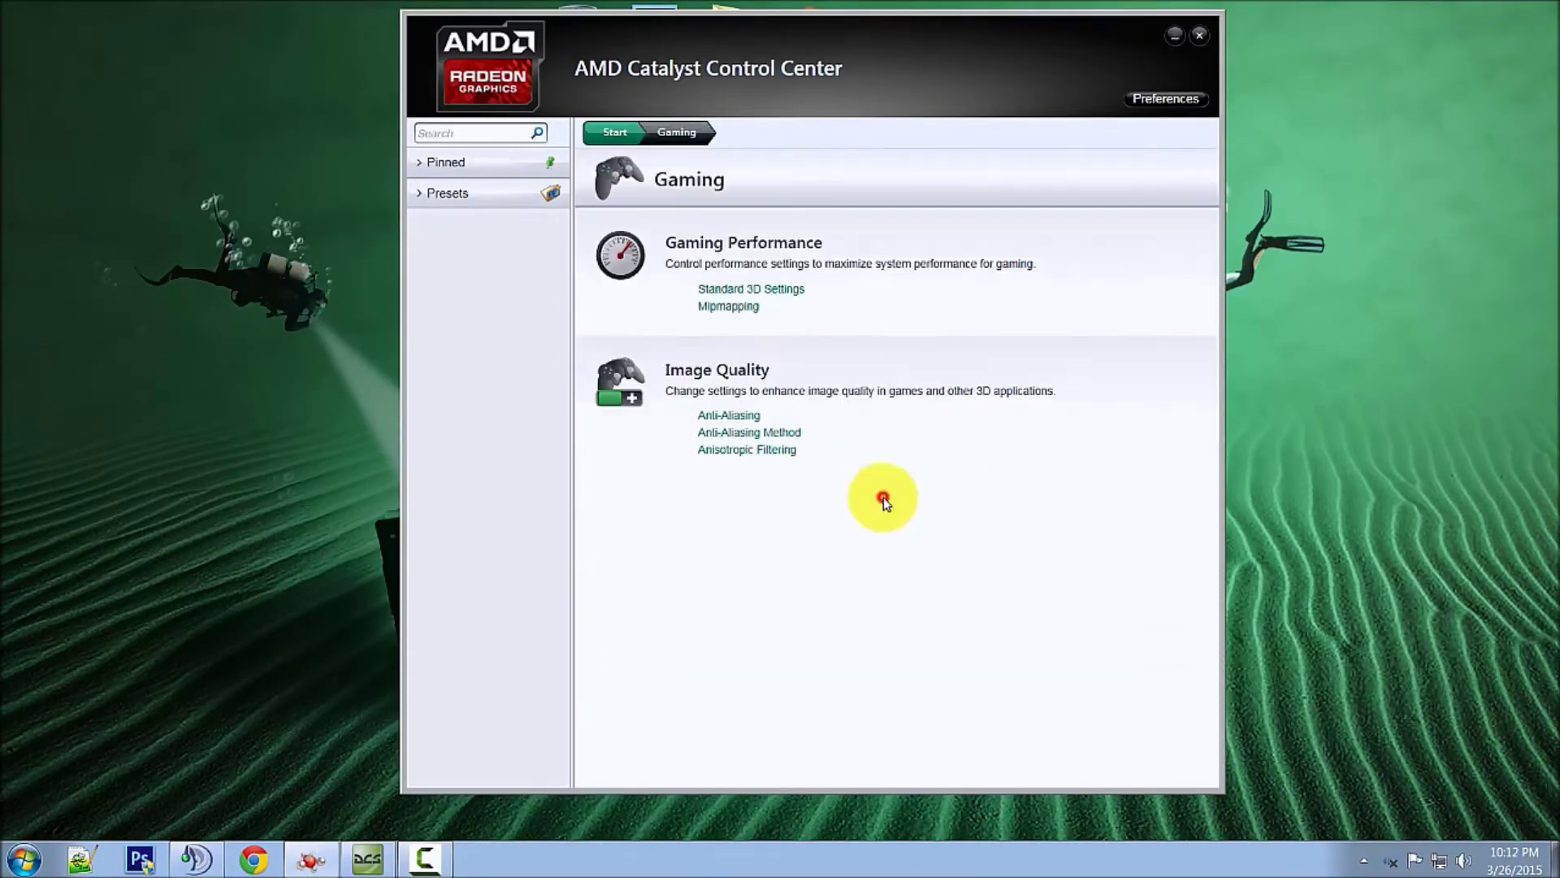
click(716, 308)
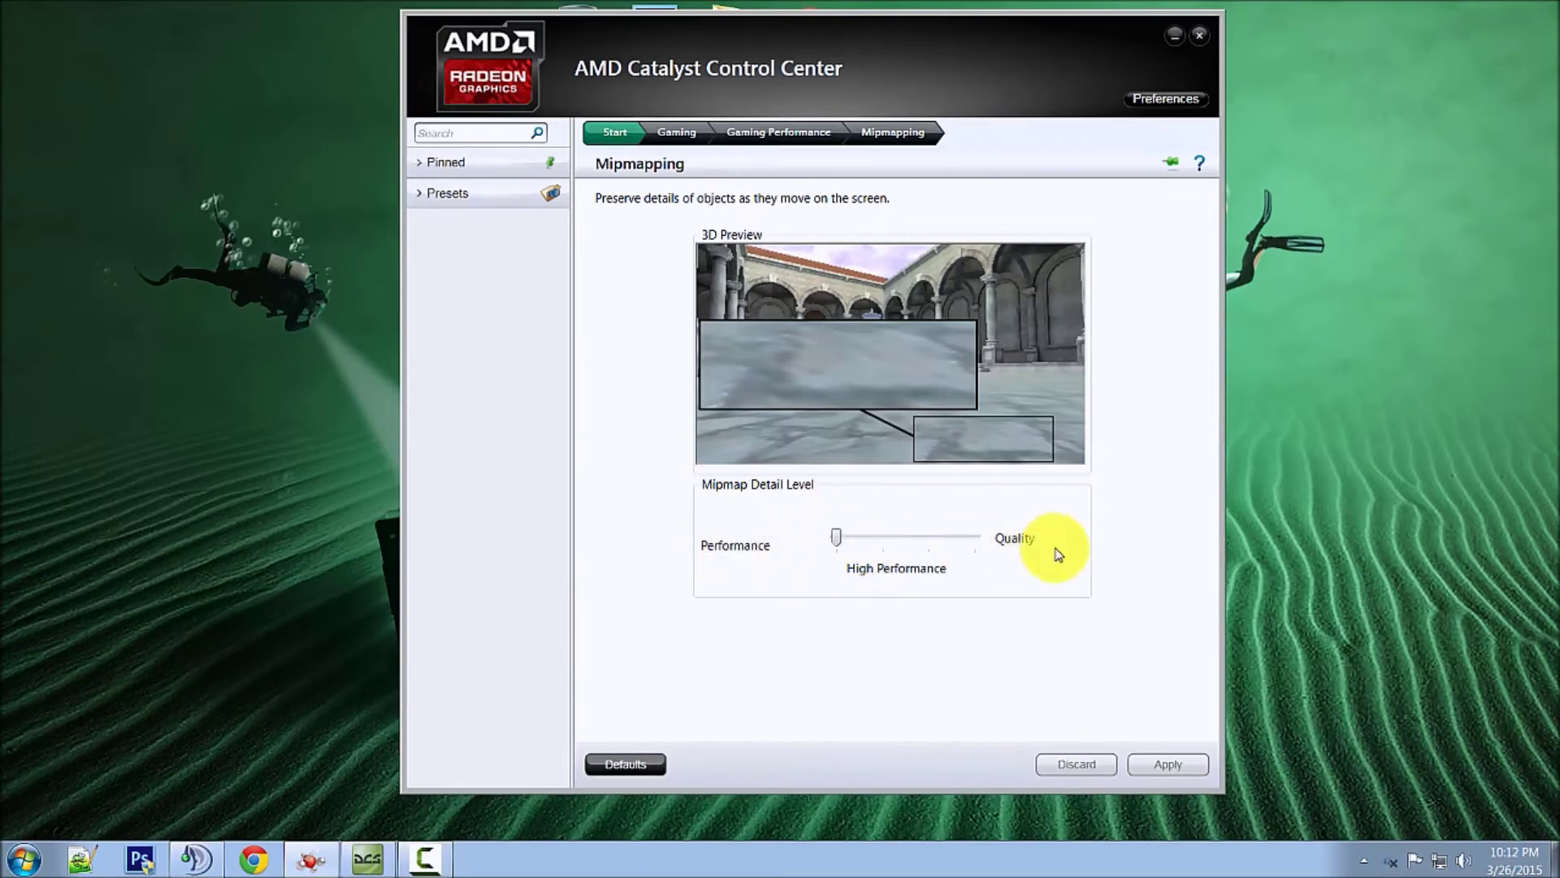
mouse_move(736, 545)
drag(838, 540, 965, 547)
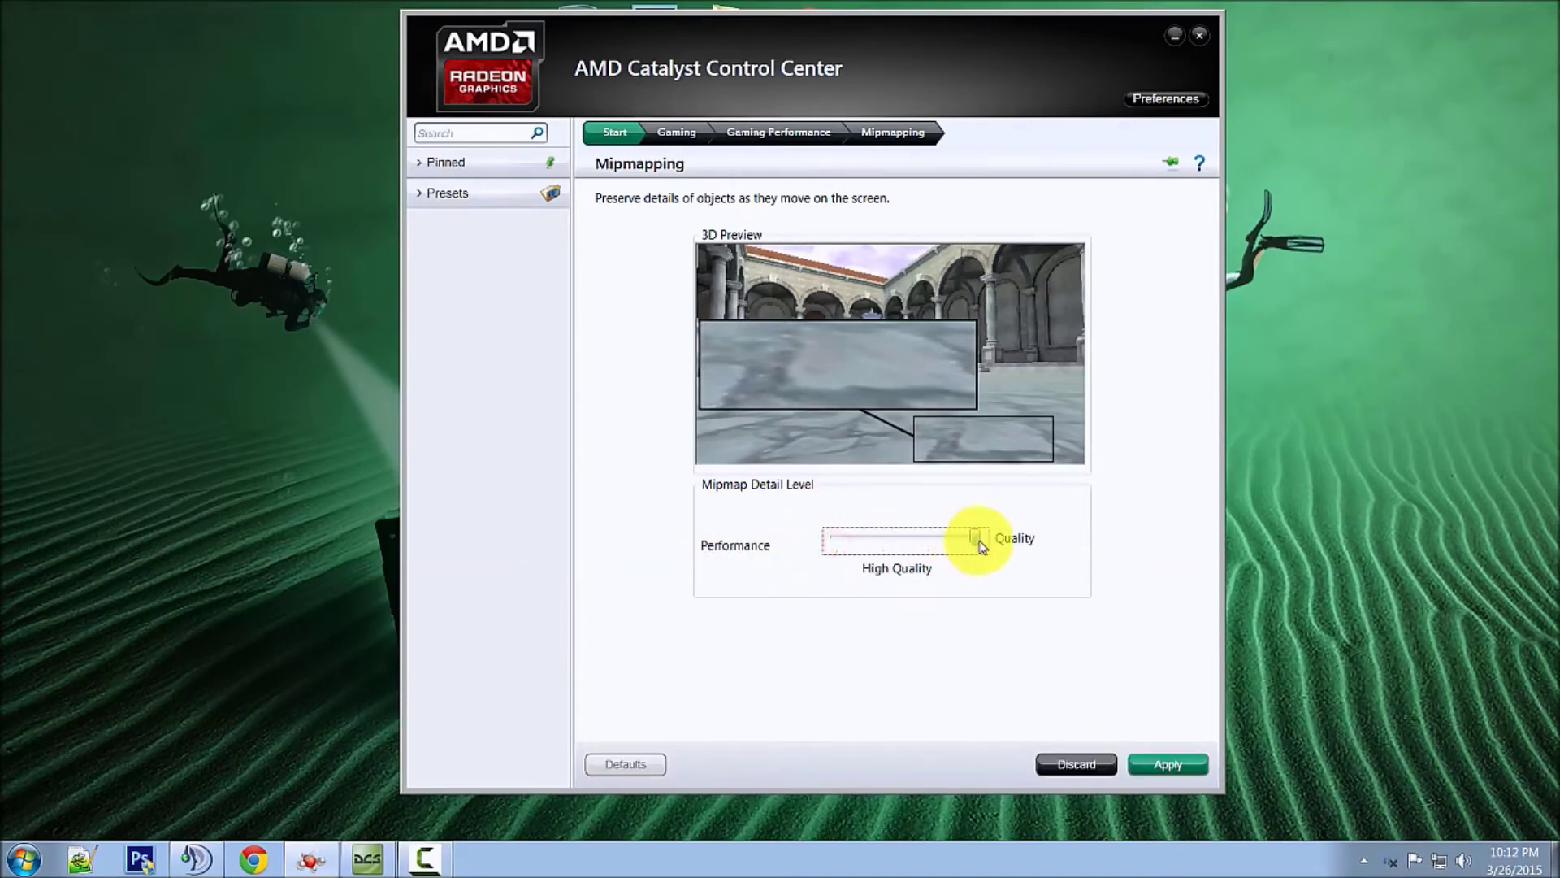
click(1173, 768)
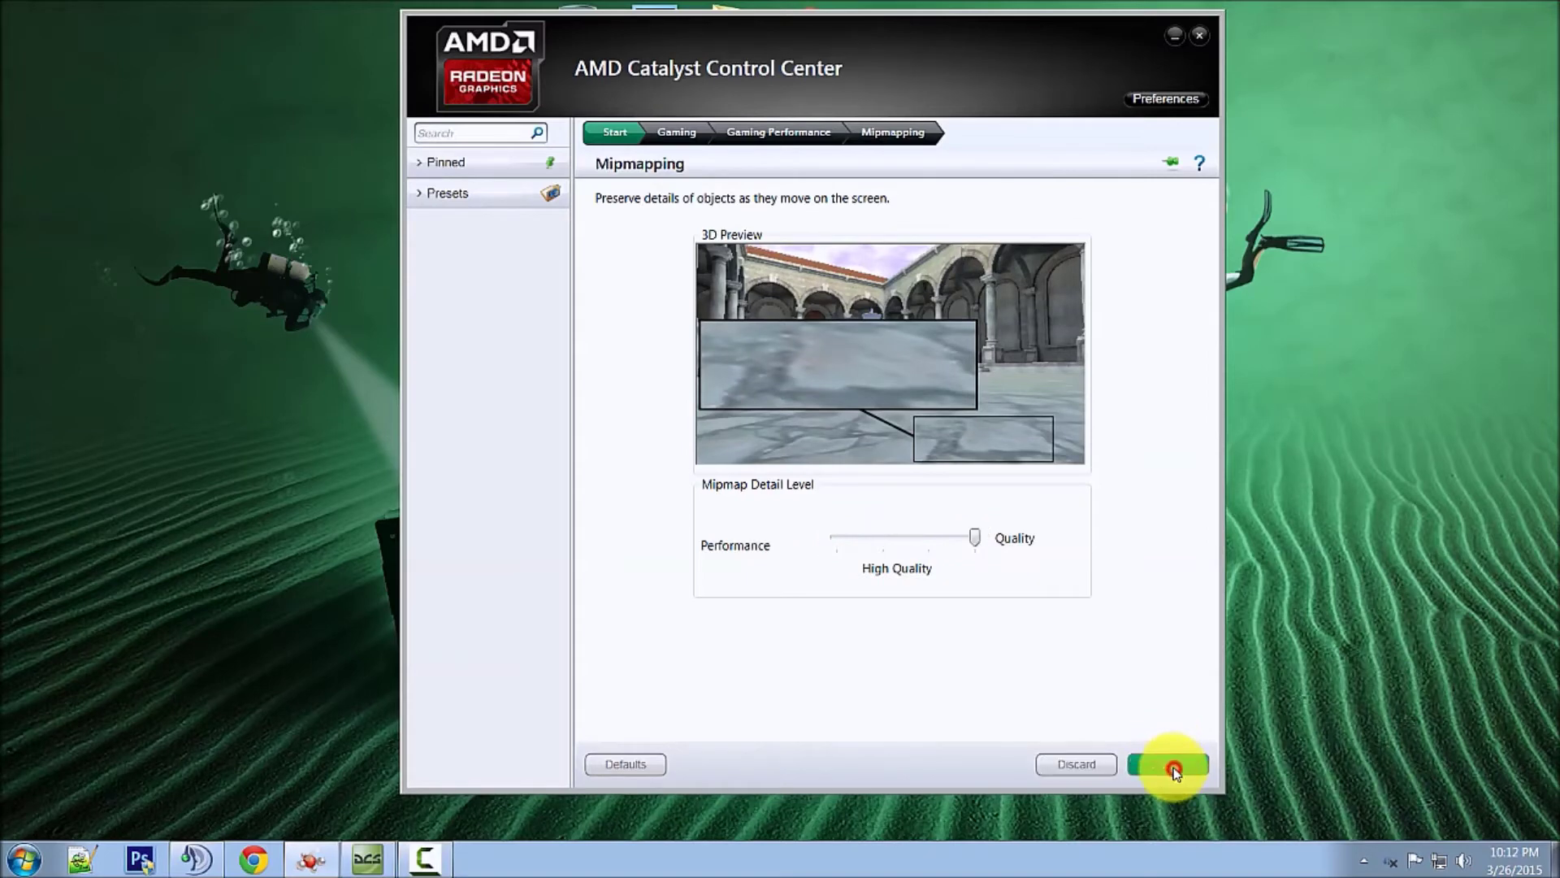
click(367, 860)
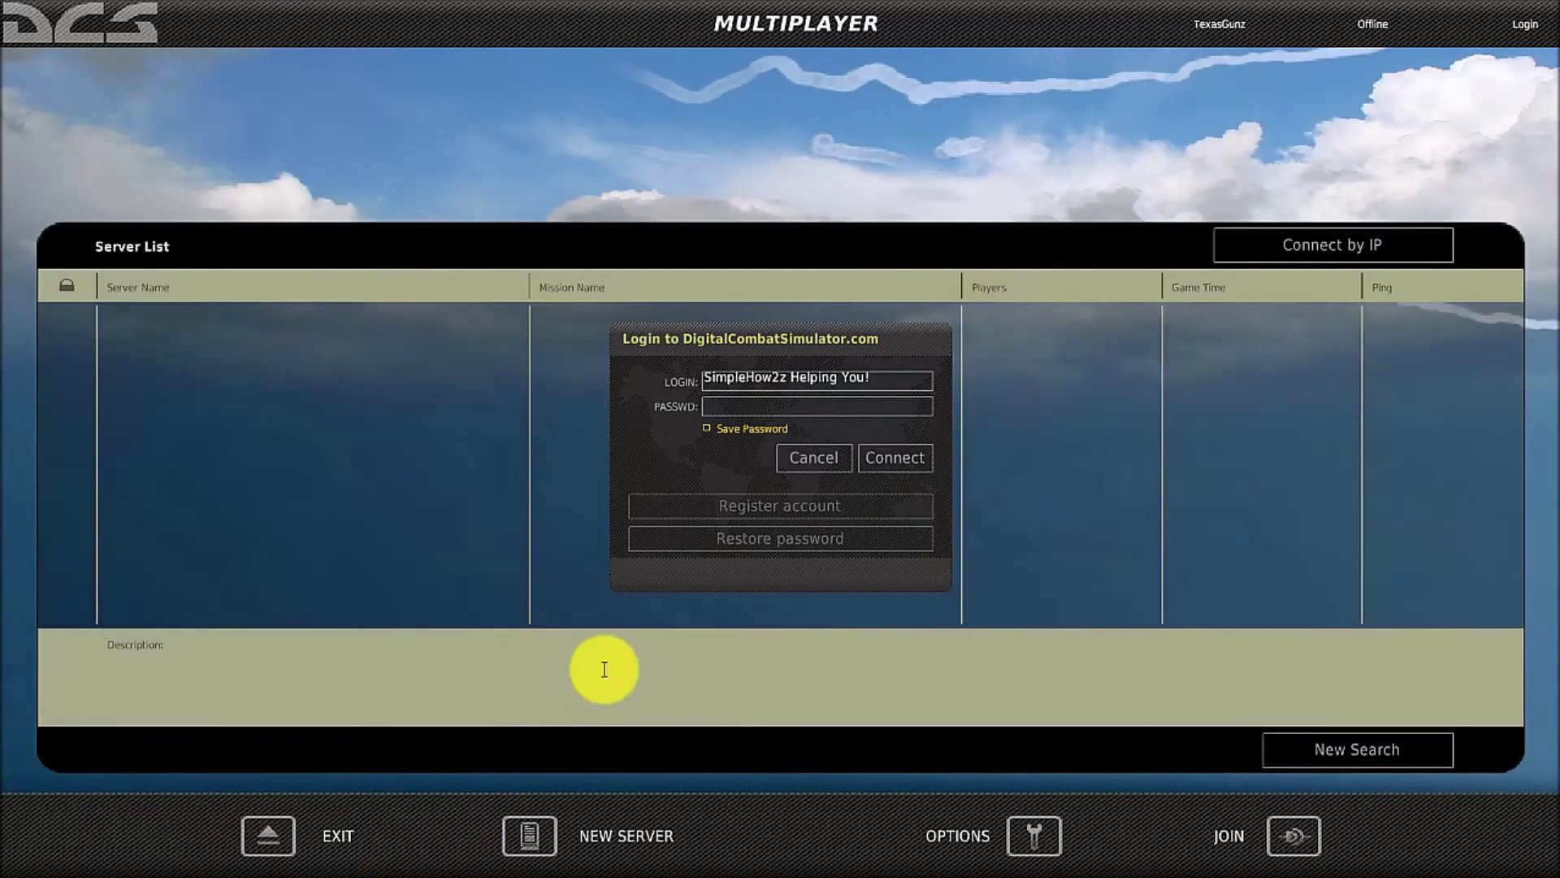
Step: Set Mipmap Detail Level to High Performance, apply it, and check the result in DCS
key(alt+Tab)
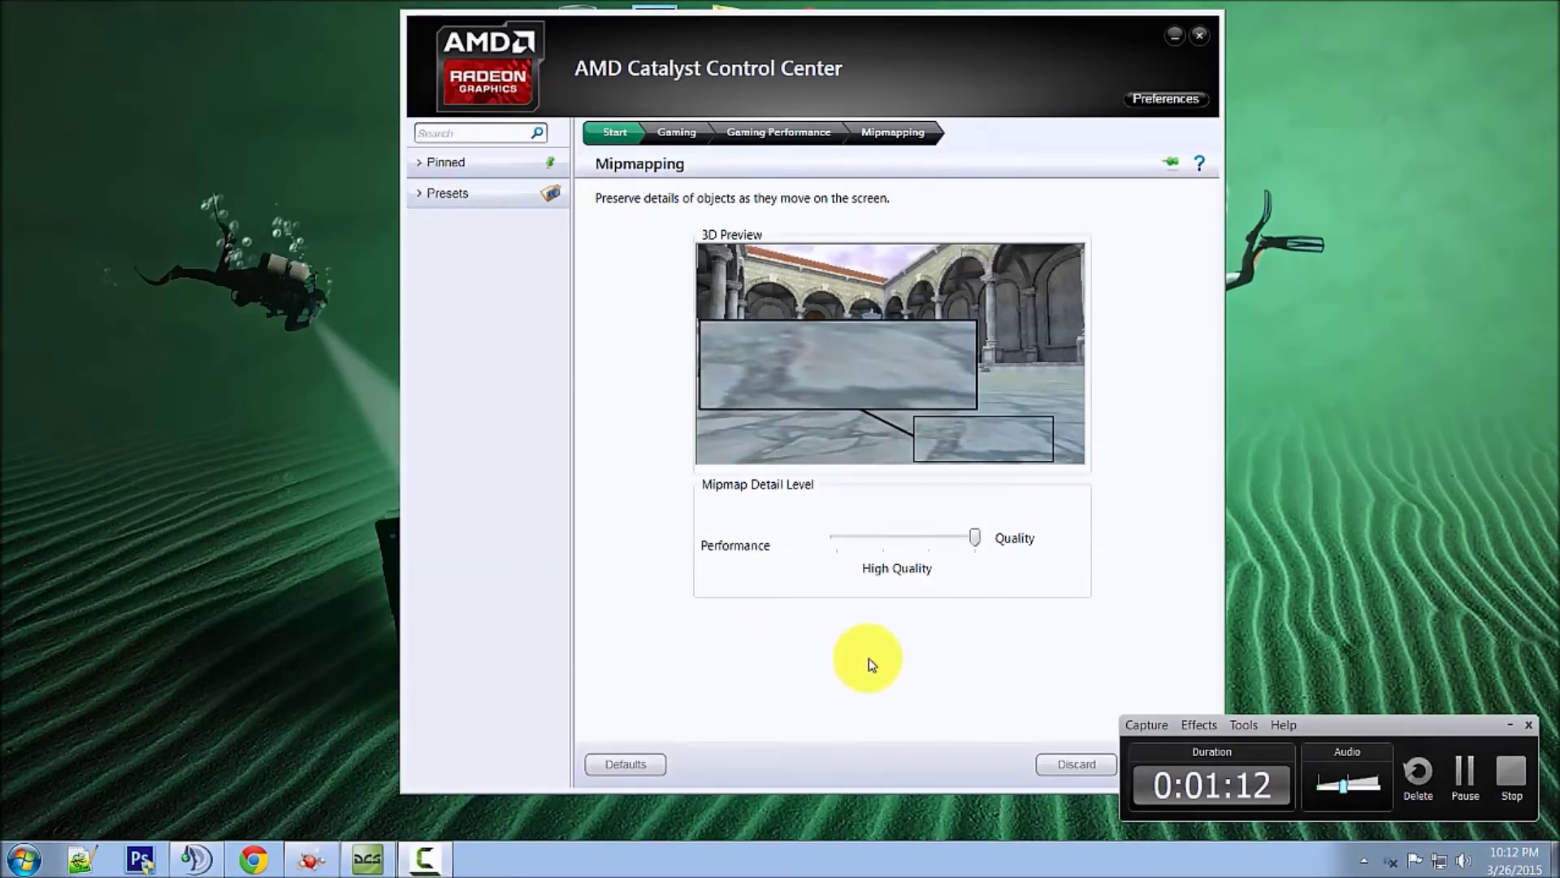
drag(967, 532, 834, 538)
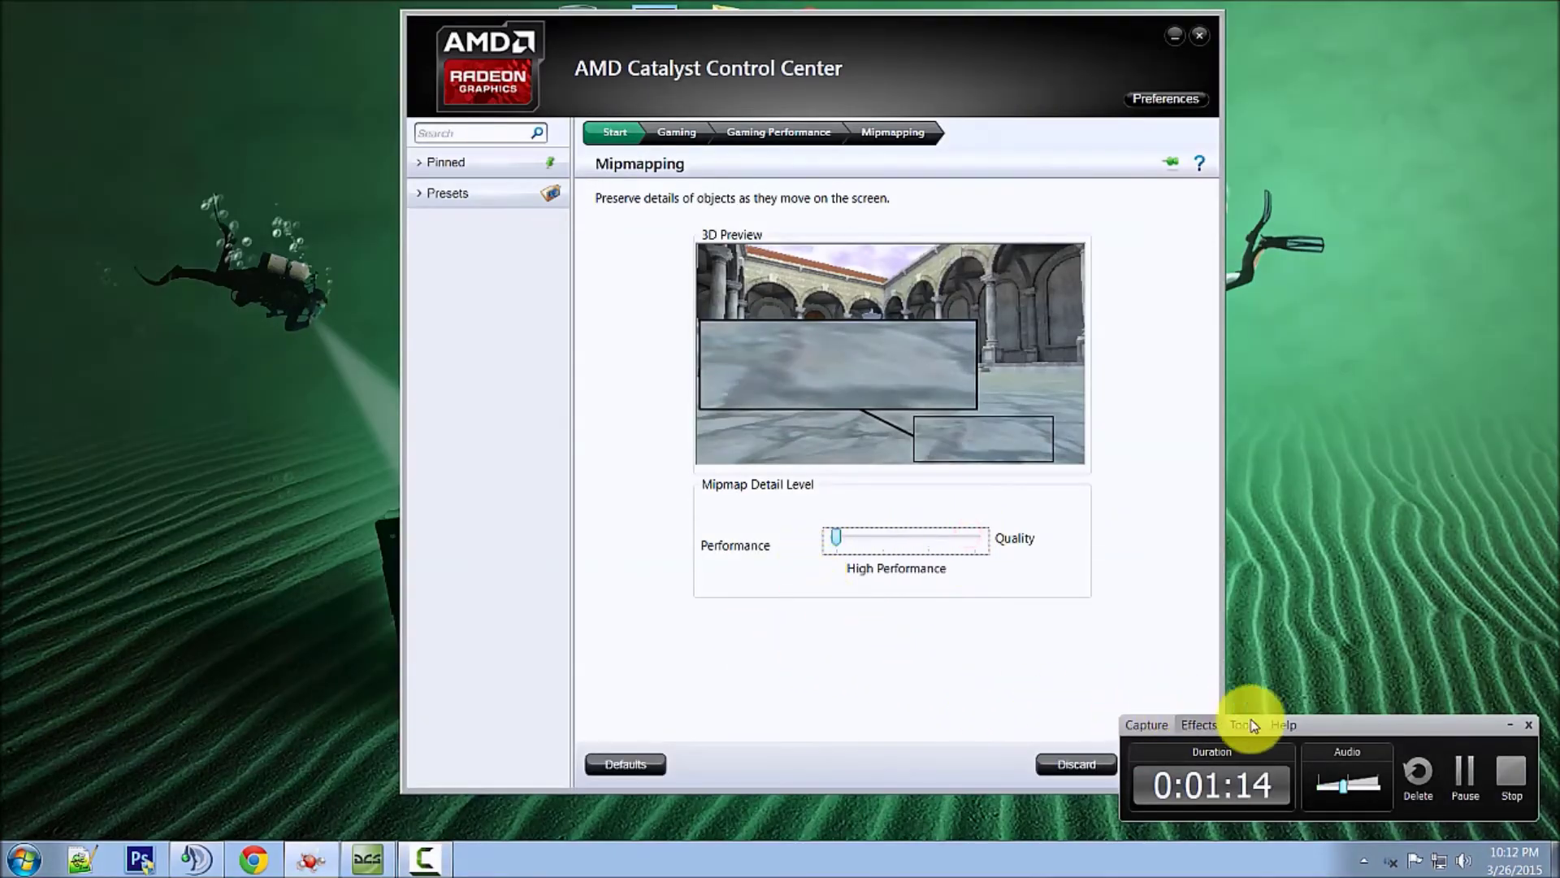
click(1529, 725)
click(1168, 764)
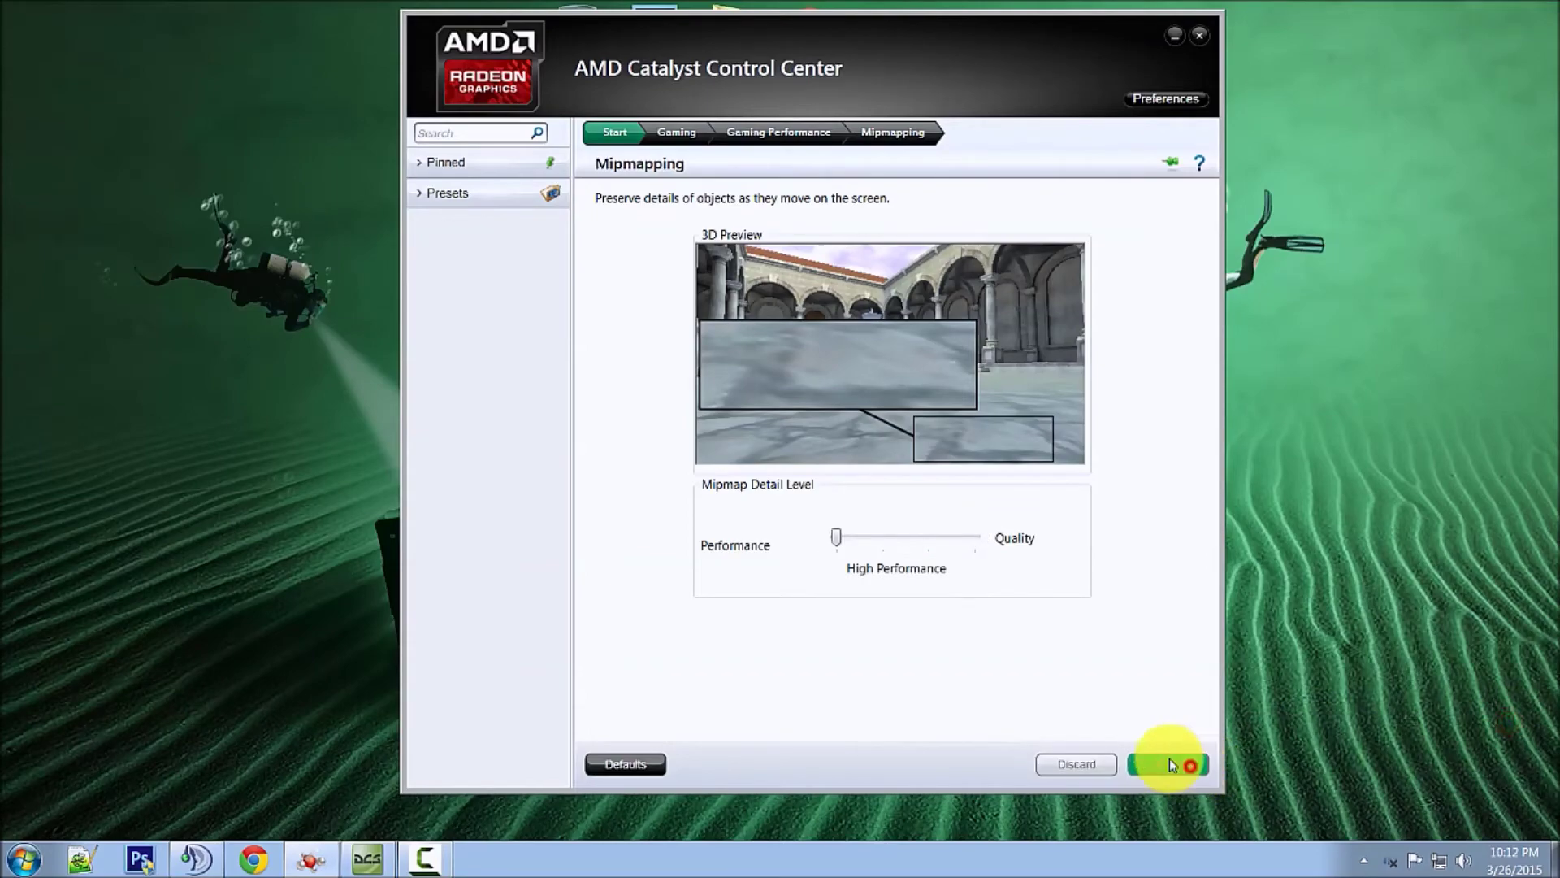
click(366, 860)
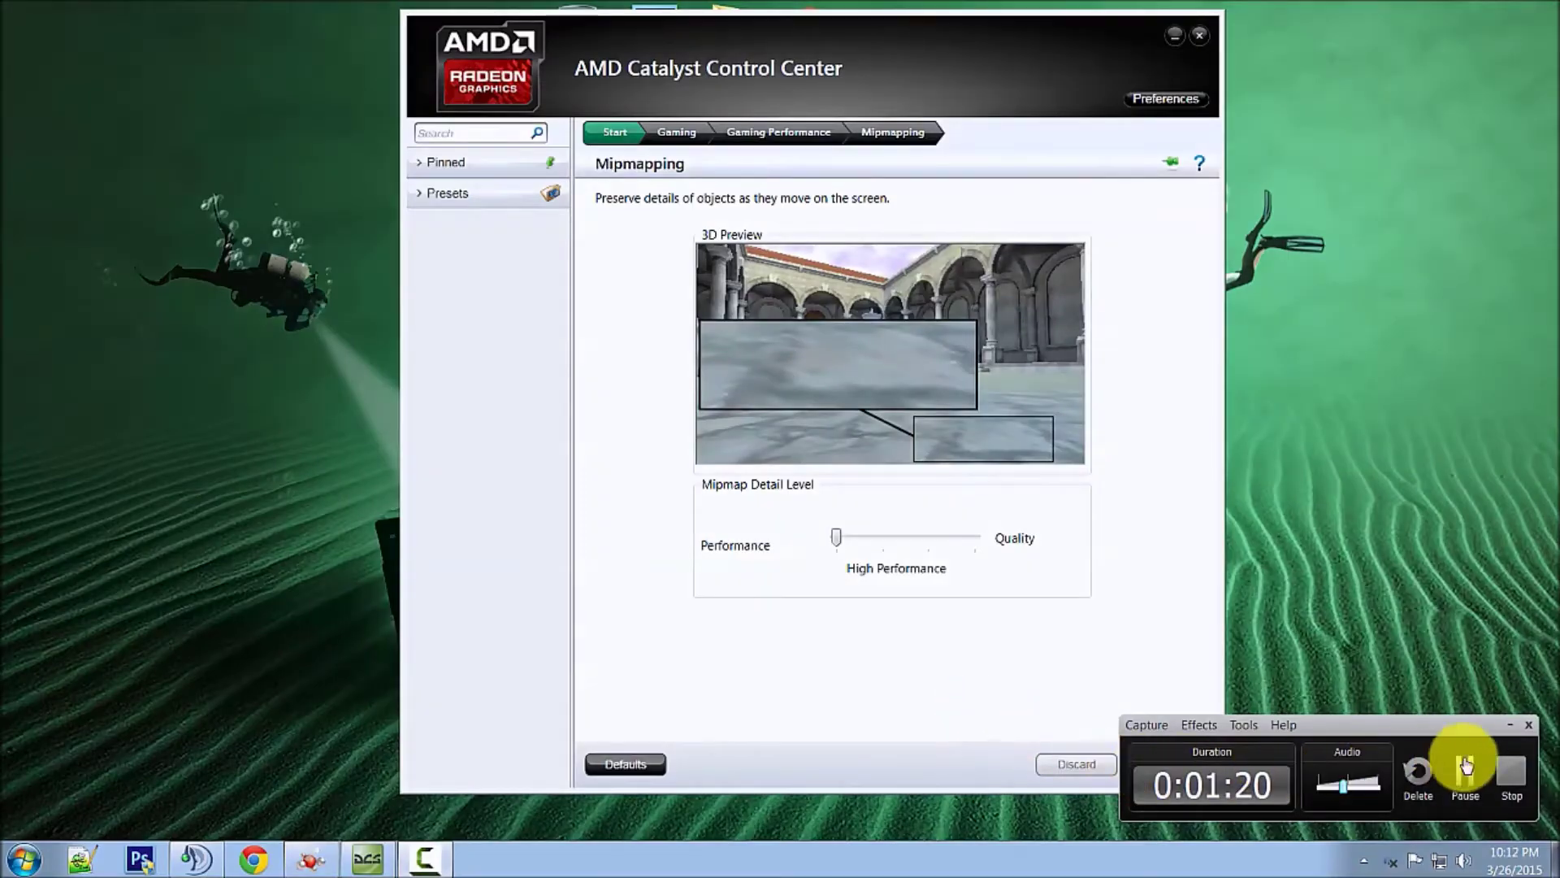
Step: Restore Mipmap Detail Level to High Quality, apply it, and return to the DCS multiplayer screen
click(1507, 727)
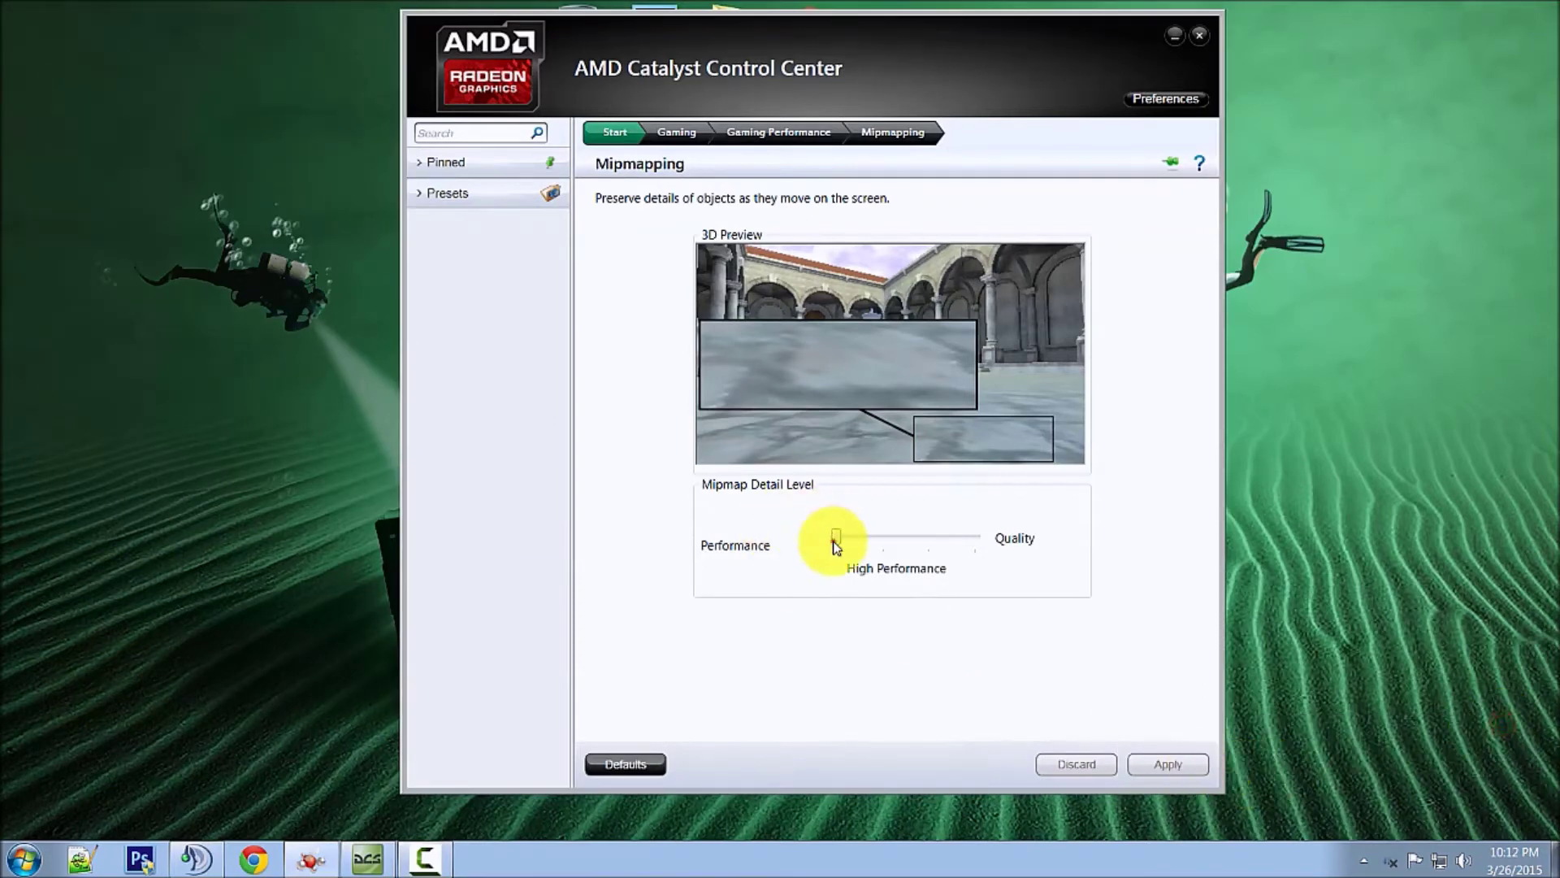
drag(837, 538, 1026, 545)
click(1161, 765)
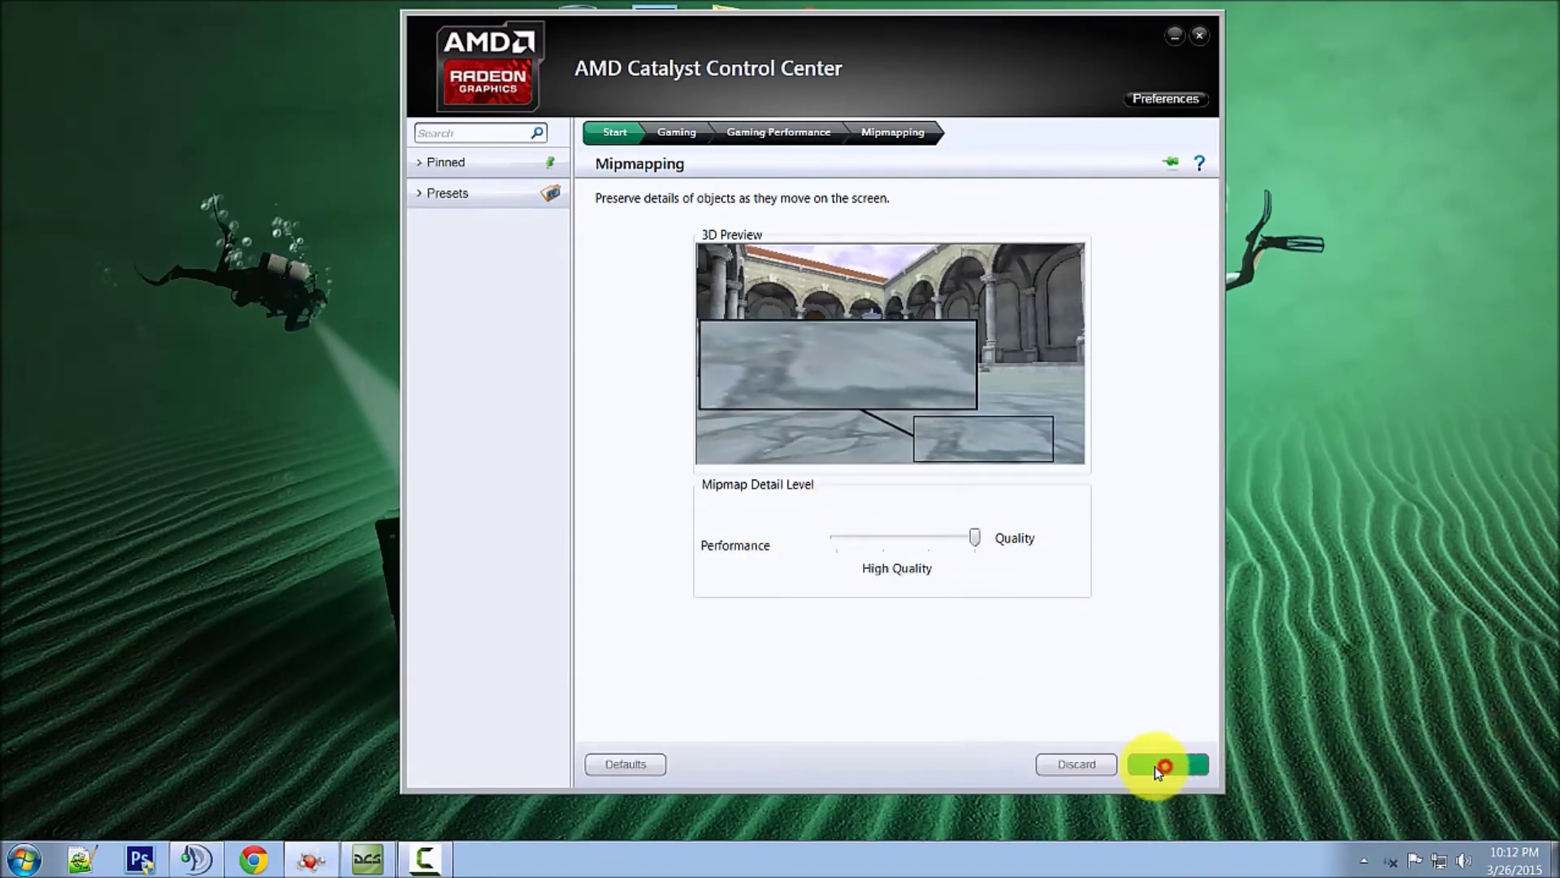
click(367, 864)
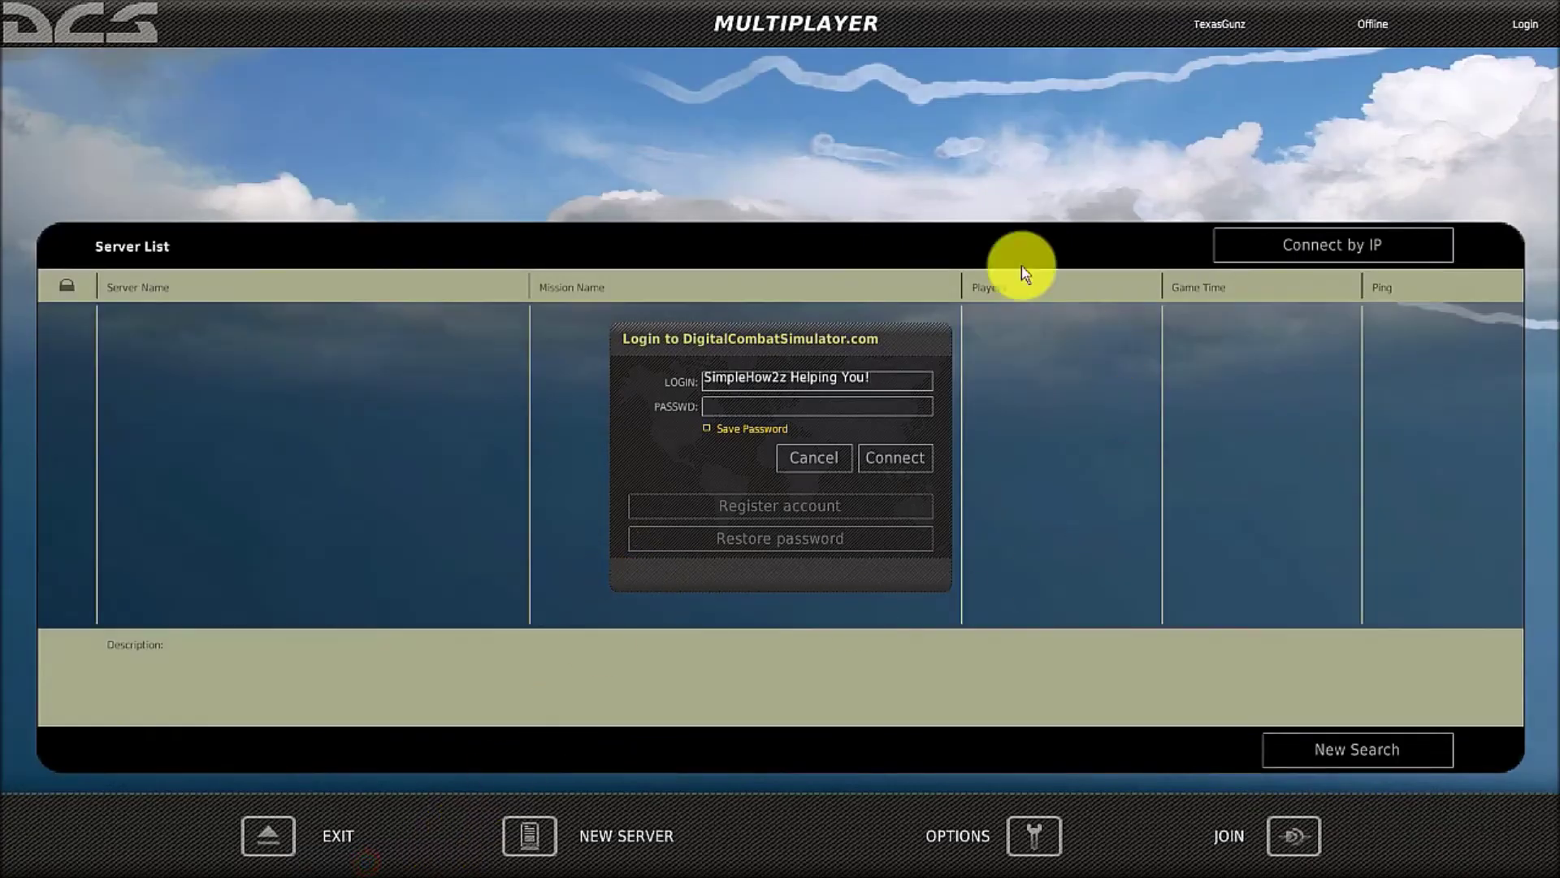